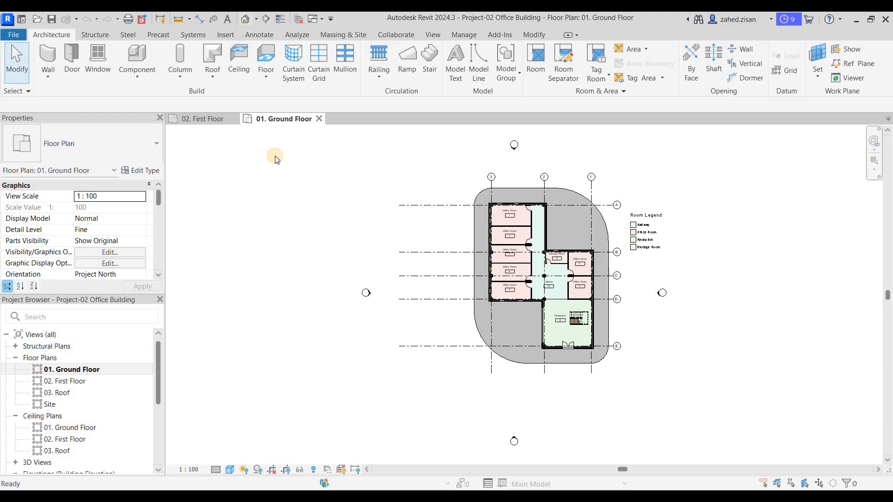
Close the 02. First Floor plan and tile the 01. Ground Floor plan side by side with the 3D view
left_click(202, 119)
left_click(234, 119)
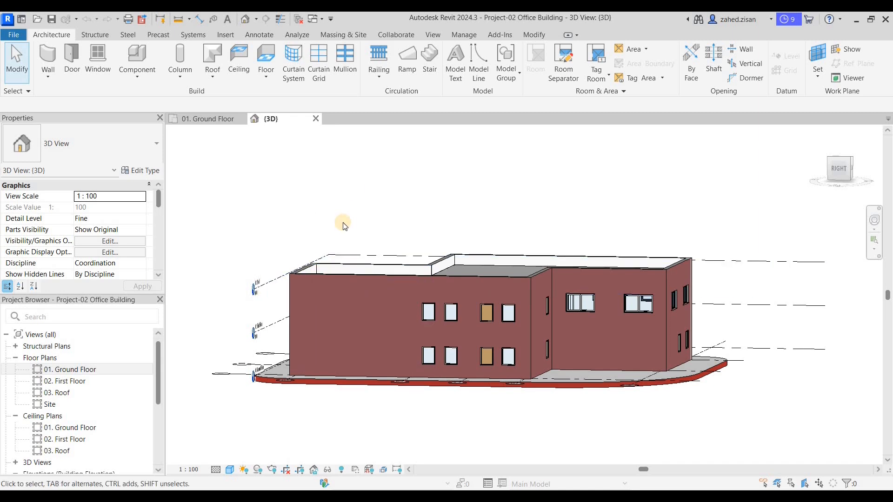
key("w")
key("t")
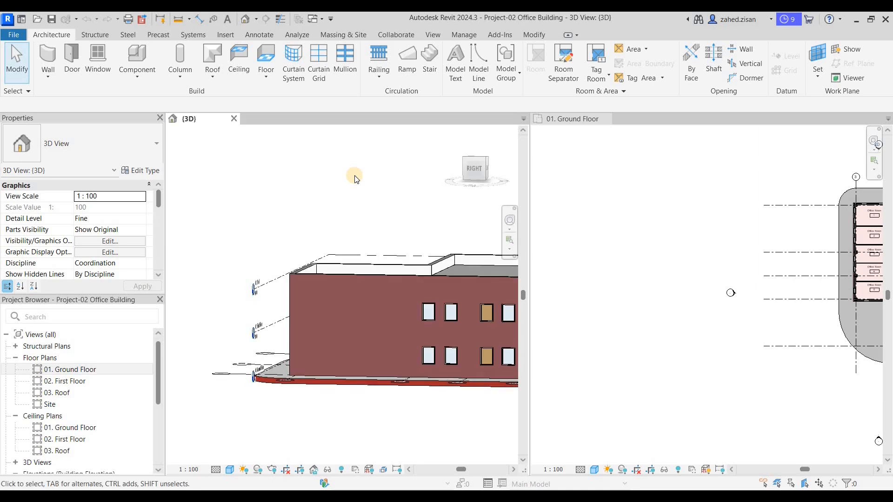
left_click(583, 147)
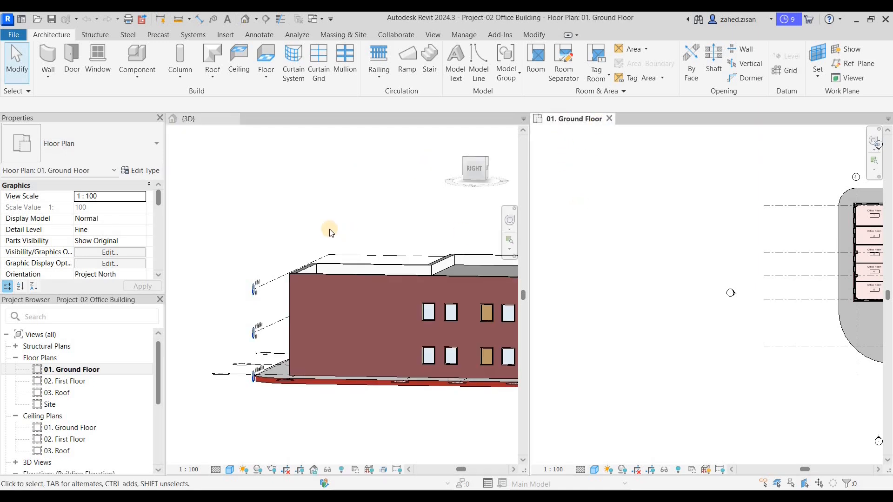
key("w")
key("t")
middle_click_drag(443, 180, 246, 196)
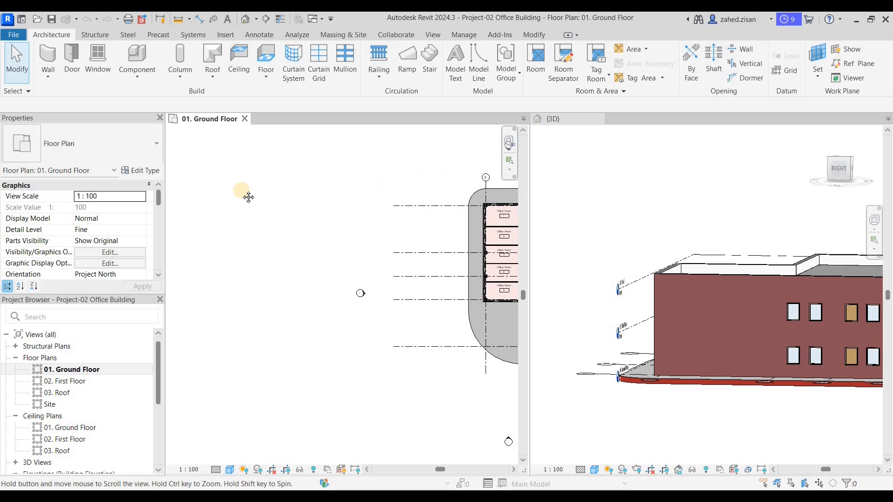
Turn on shadows in both the 01. Ground Floor plan and the 3D view
left_click(744, 218)
middle_click_drag(643, 225, 554, 223)
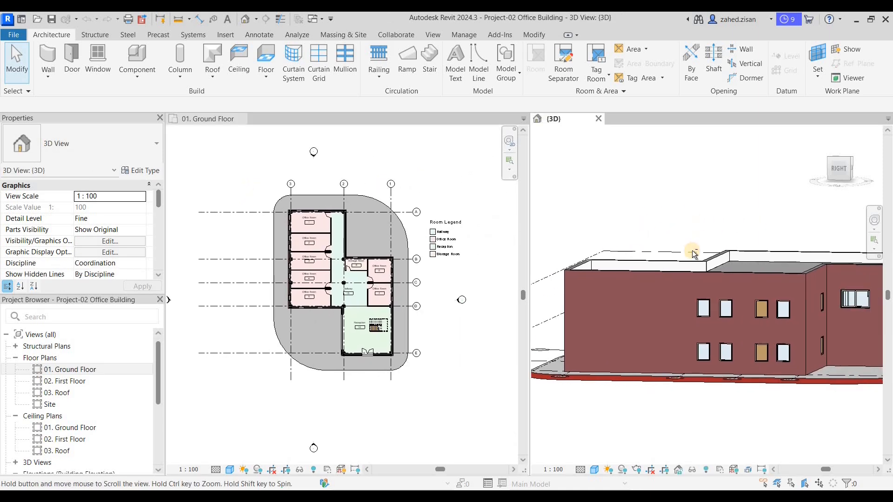
scroll(723, 267, "down", 2)
middle_click_drag(772, 232, 693, 263, "shift")
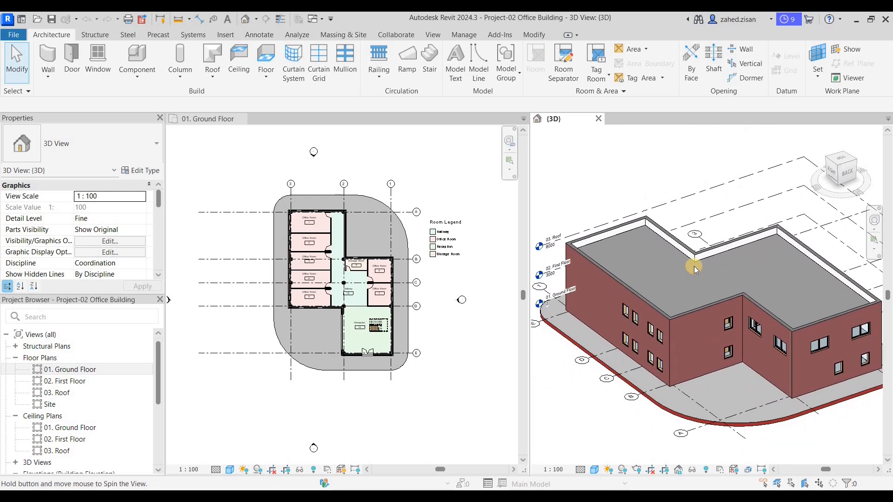
scroll(695, 265, "down", 2)
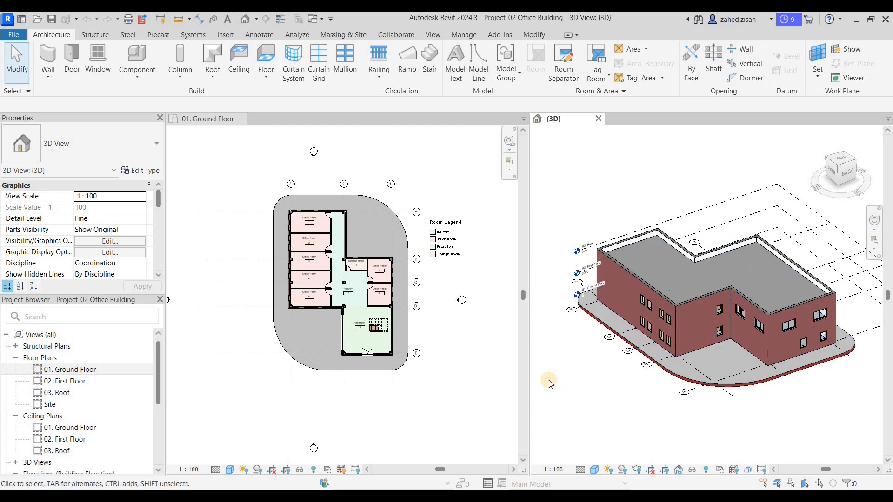
left_click(465, 412)
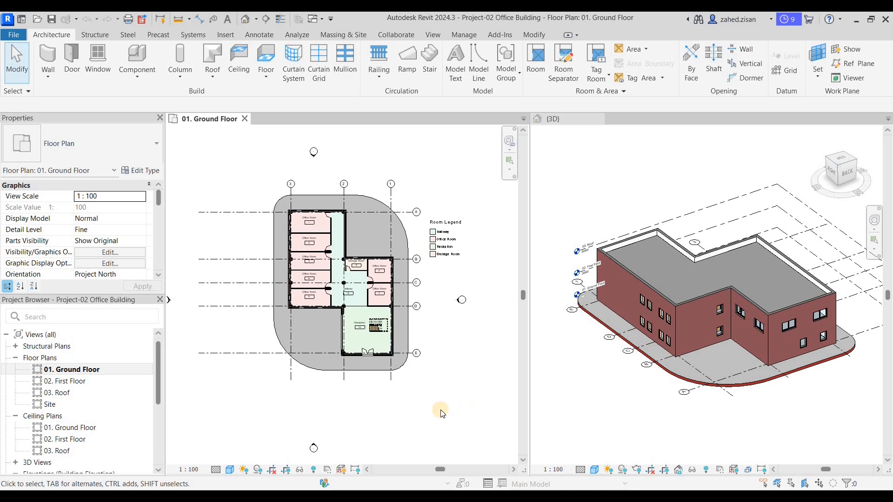
left_click(258, 470)
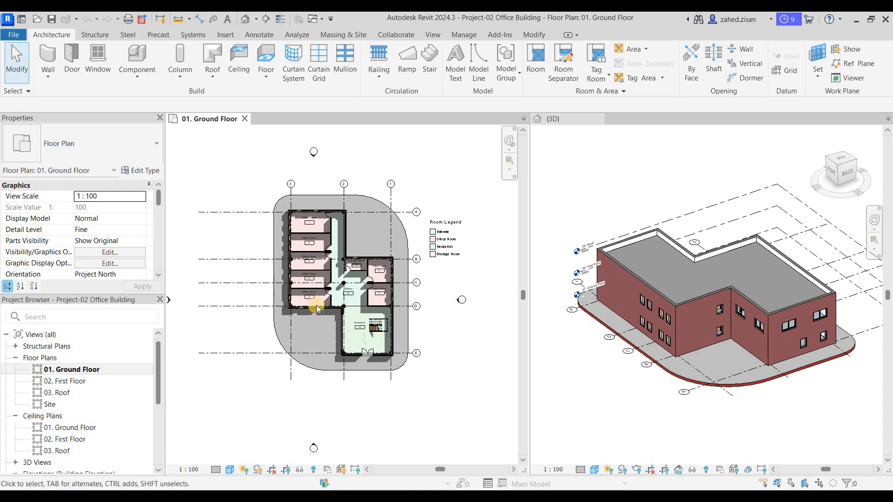
left_click(623, 470)
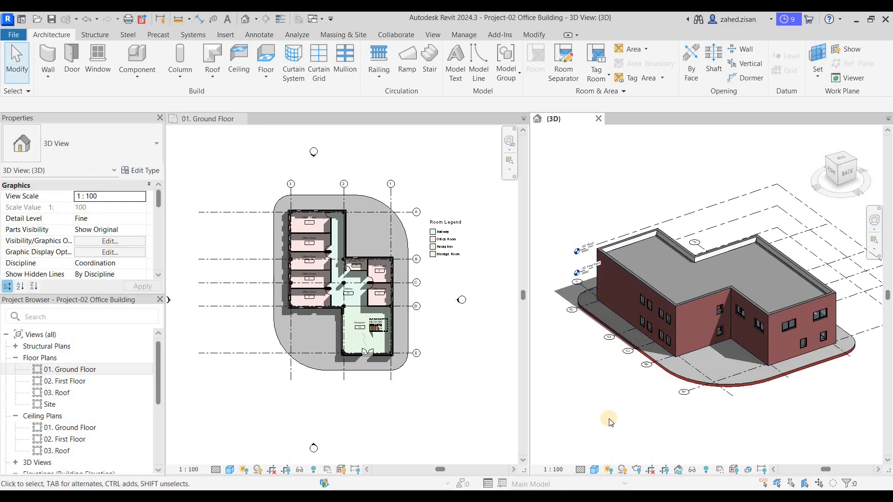
Turn on the sun path in the 3D view and the 01. Ground Floor plan, continuing with the current sun settings
left_click(609, 470)
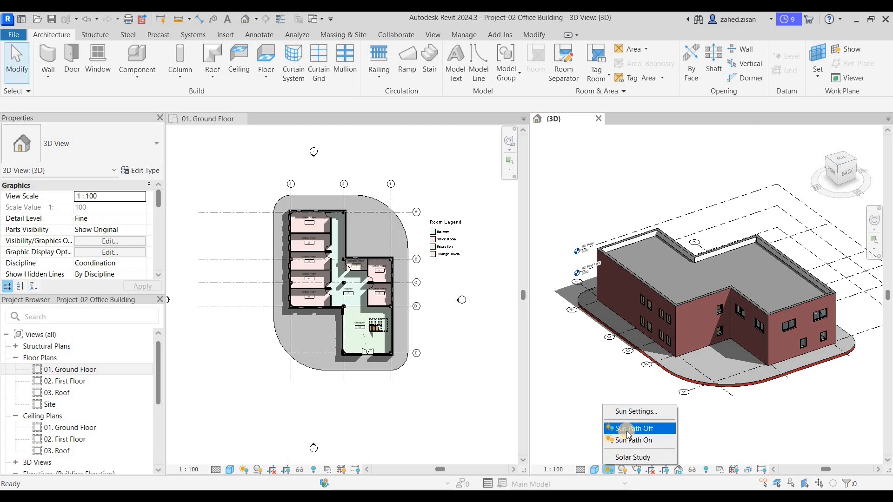
left_click(655, 446)
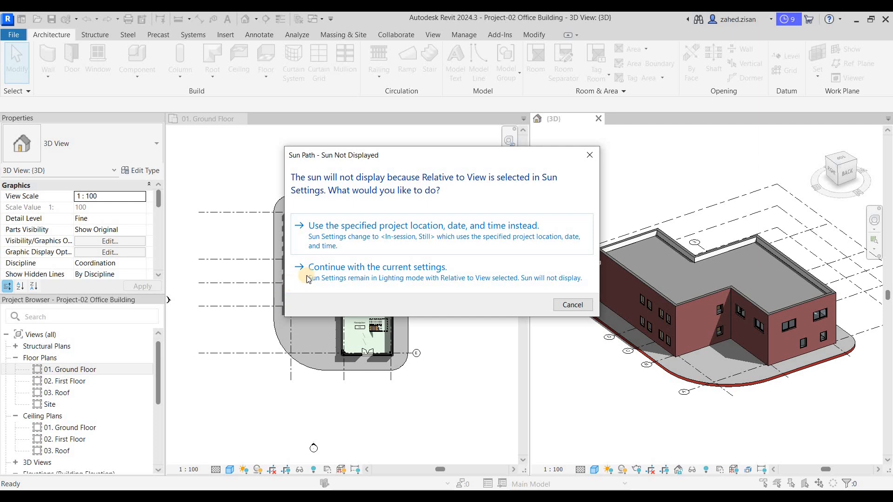
left_click(415, 274)
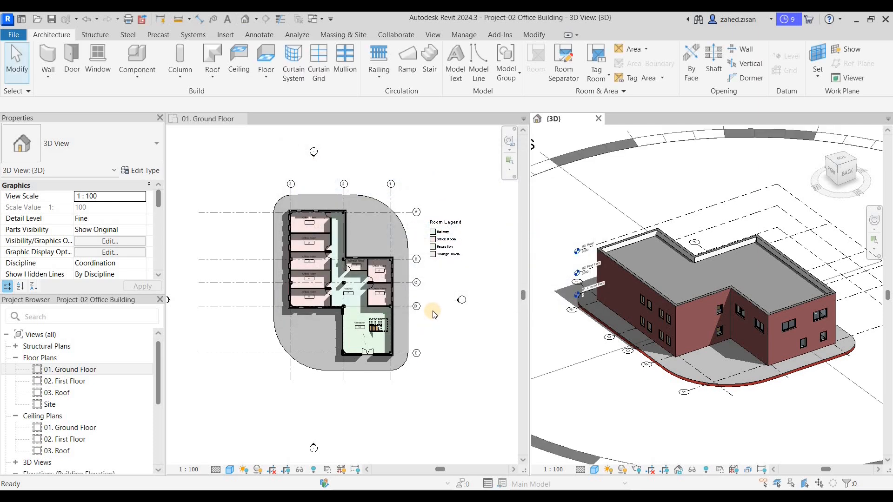
scroll(663, 331, "down", 3)
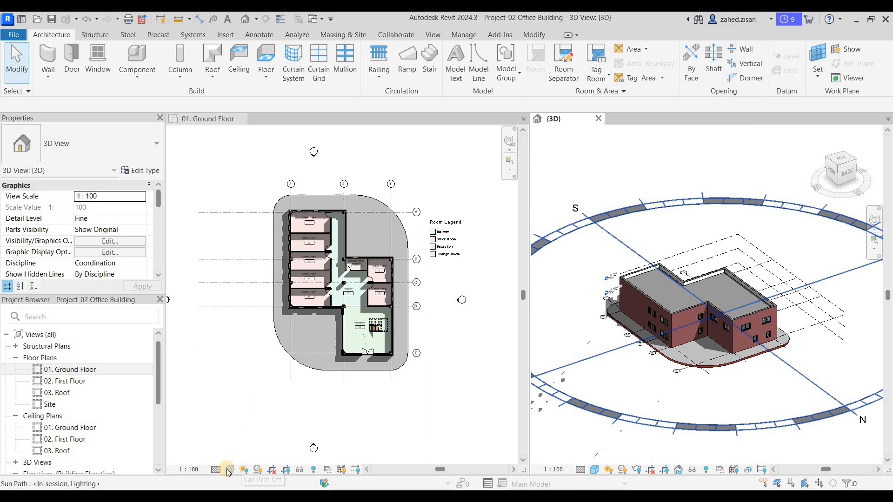
left_click(244, 470)
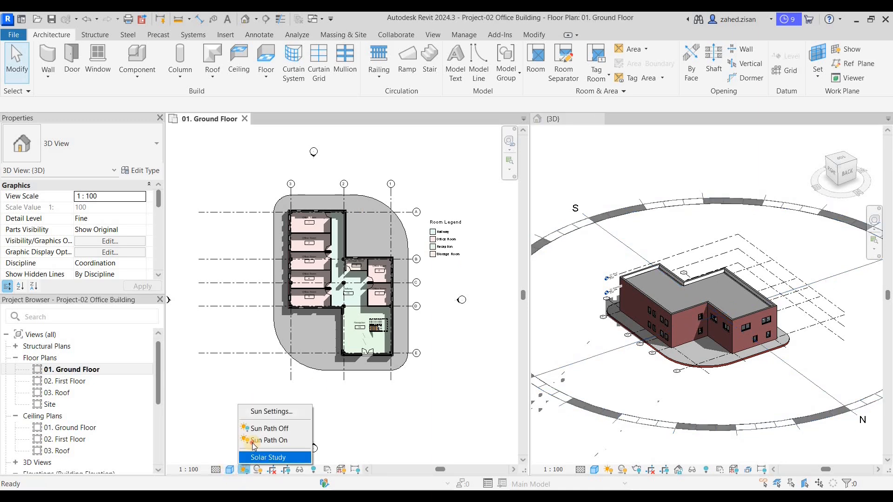
left_click(311, 439)
left_click(349, 268)
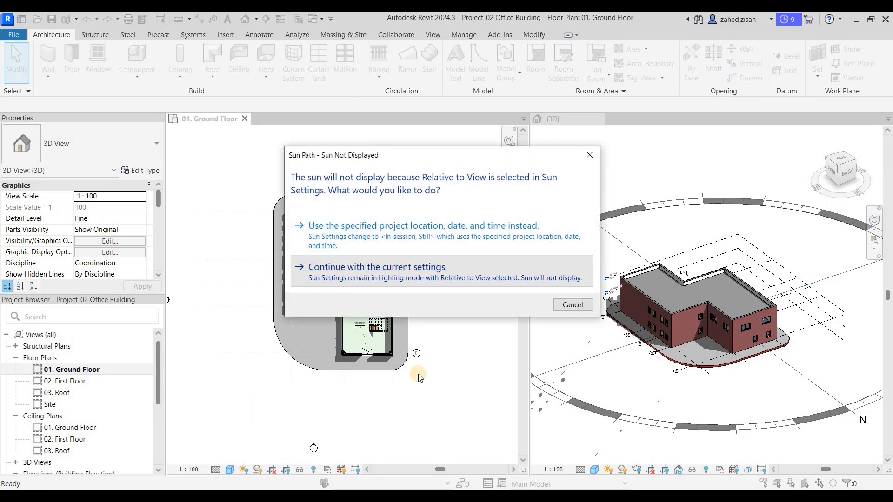
Review the solar study types in the 3D view's sun settings and choose Single Day
left_click(610, 471)
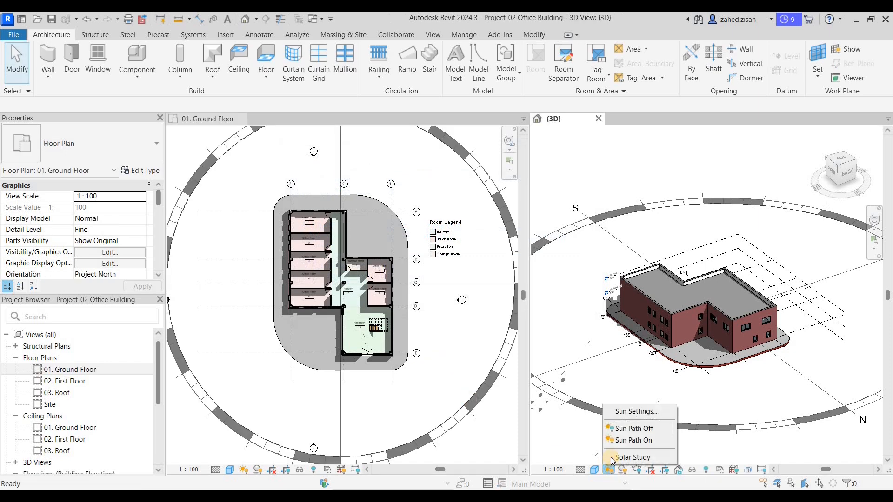
left_click(636, 412)
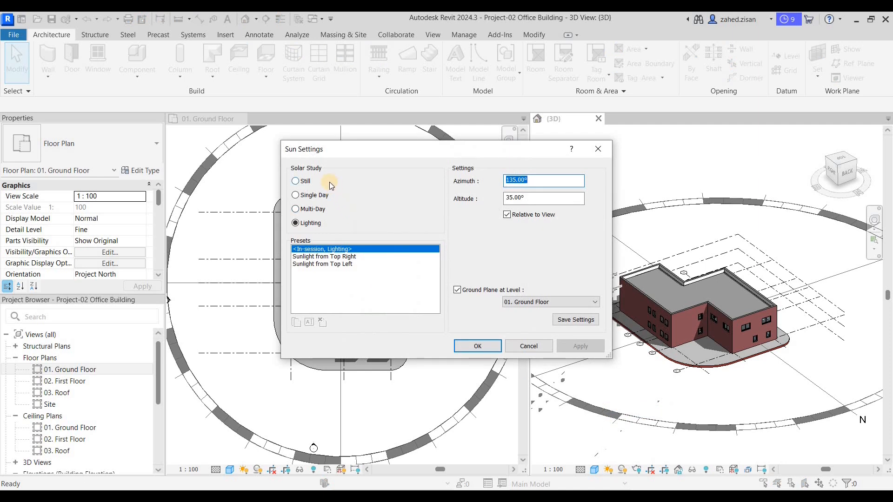
left_click(295, 181)
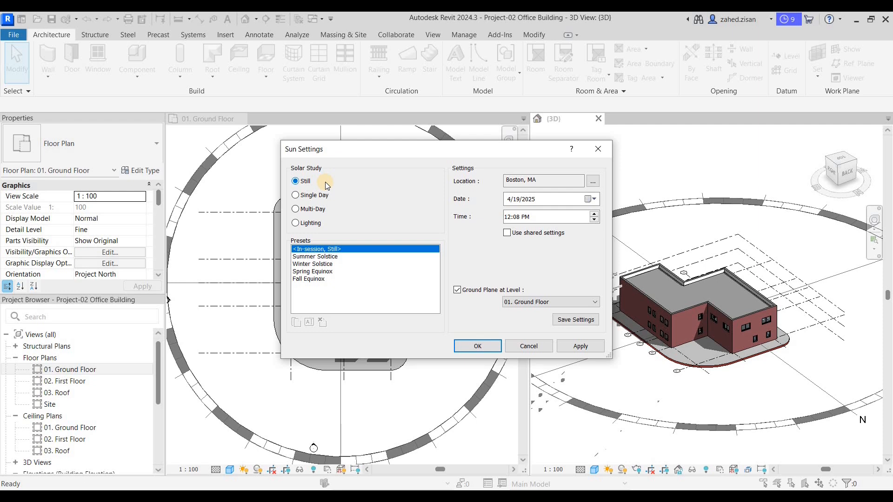
left_click(310, 195)
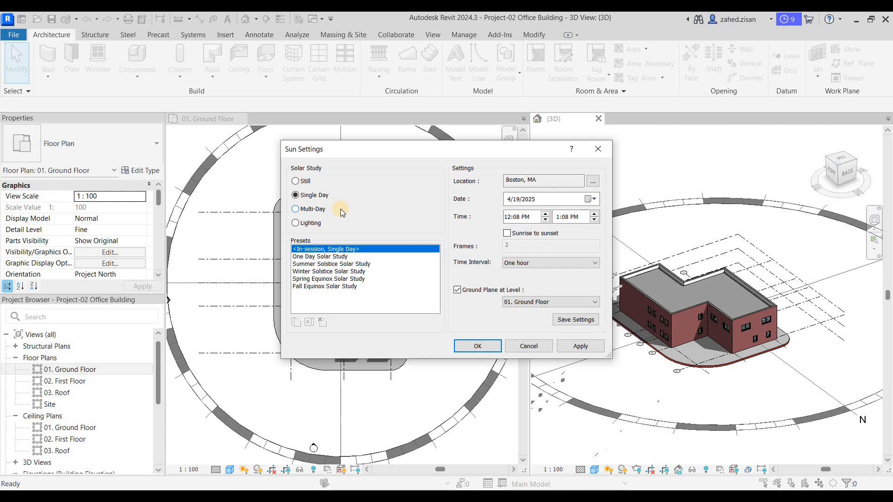
left_click(318, 210)
left_click(324, 224)
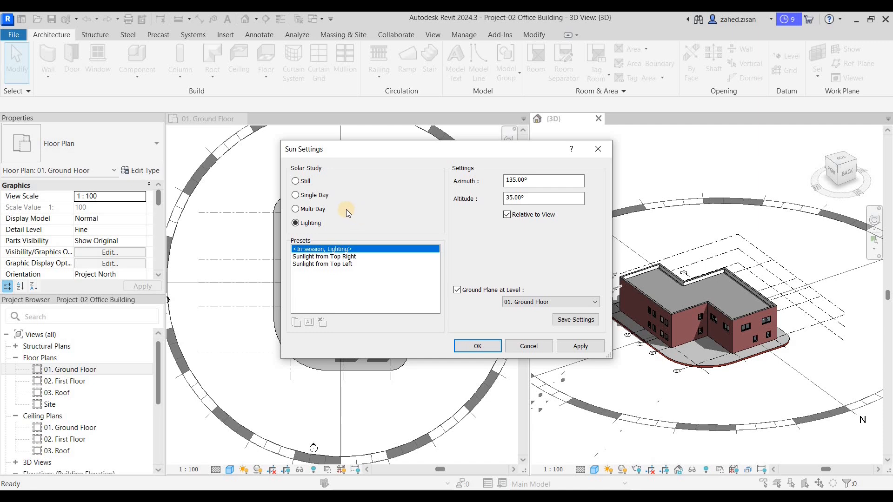
left_click(298, 196)
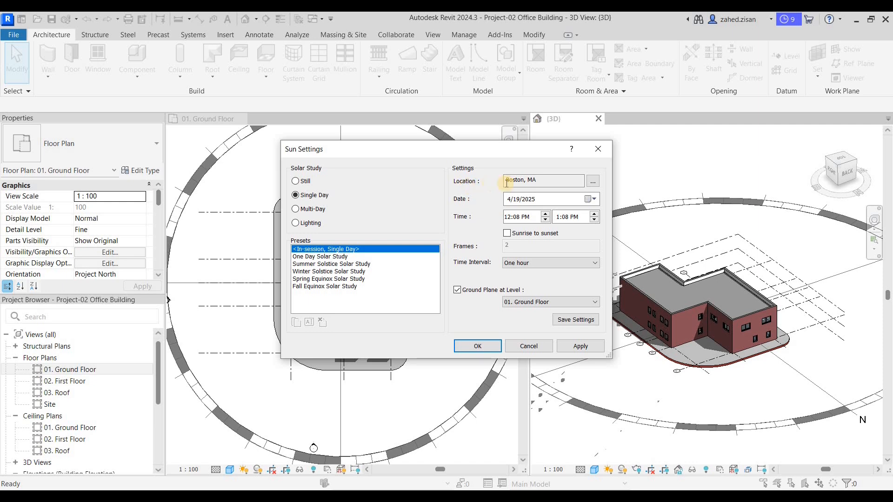
Search for Toronto, ON as the project address and choose the matching Toronto, ON result as the location
left_click(593, 182)
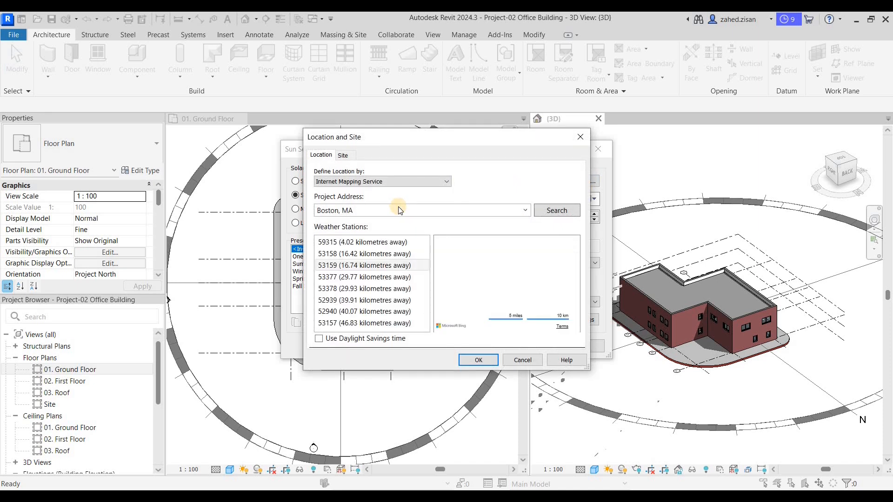
left_click(521, 211)
left_click(521, 212)
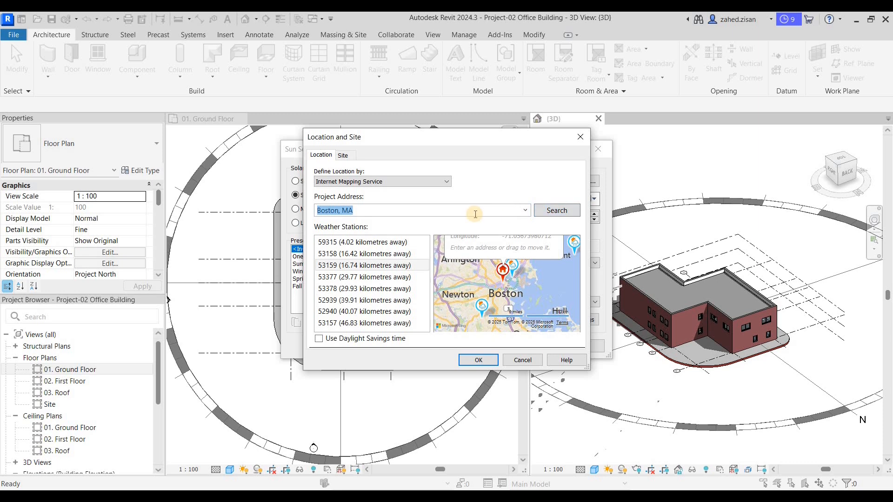
type("Toronto, On")
key("BackSpace")
type("N")
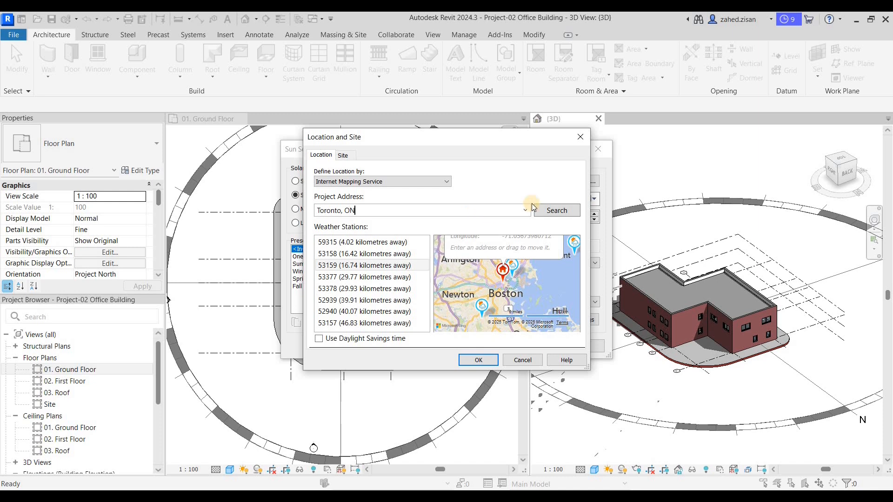
left_click(547, 216)
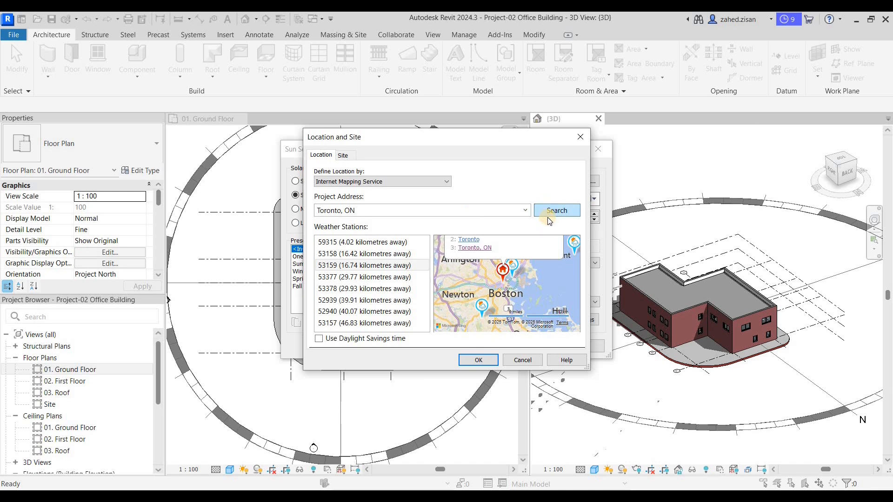
left_click(470, 249)
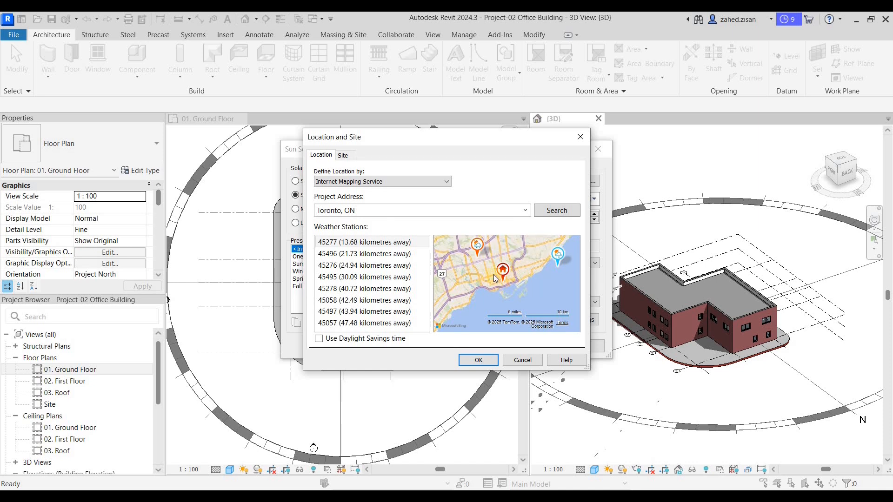
Move the project marker on the map slightly away from its Toronto position, look through the weather stations and accept the location
mouse_move(505, 280)
scroll(510, 285, "up", 4)
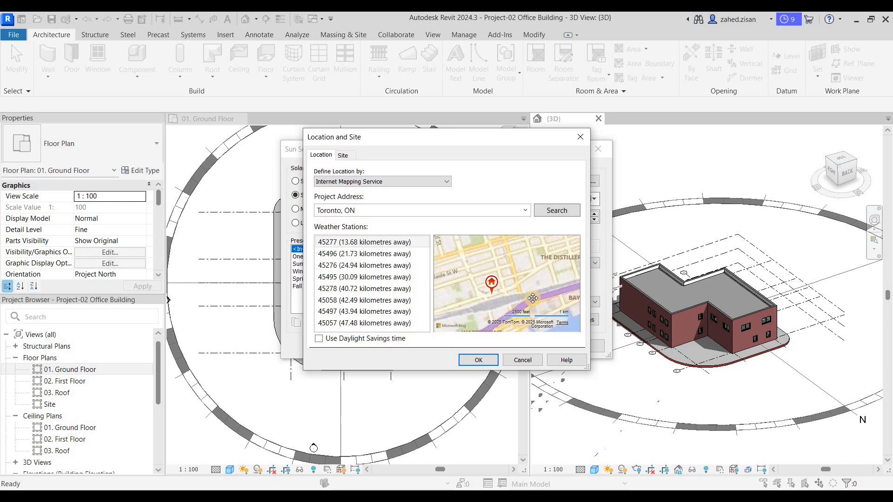
scroll(514, 271, "up", 1)
mouse_move(508, 269)
left_mouse_down()
mouse_move(503, 261)
mouse_move(513, 294)
mouse_move(504, 299)
mouse_move(518, 296)
mouse_move(497, 257)
left_mouse_up()
mouse_move(494, 253)
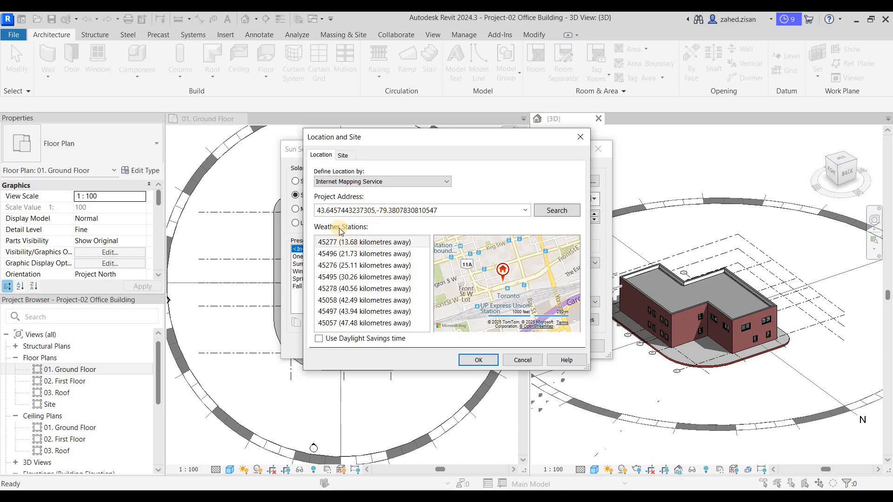
left_click(363, 254)
left_click(371, 266)
left_click(480, 360)
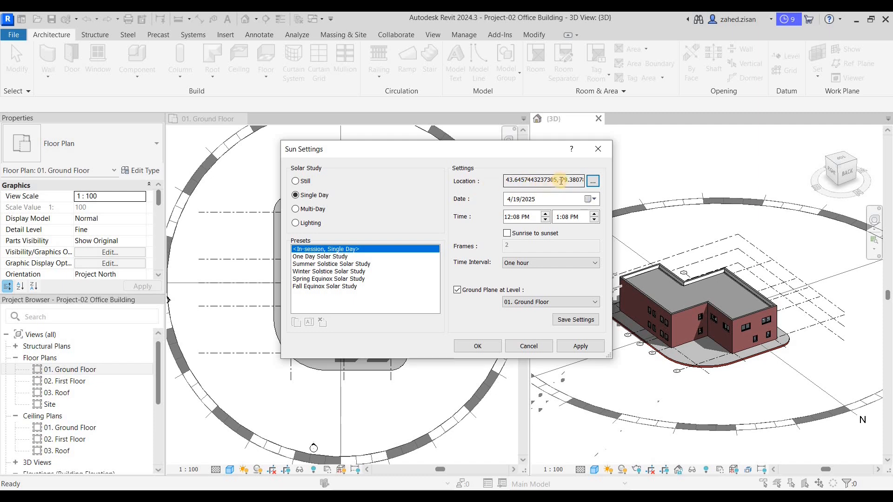
Search for Toronto, ON as the project address again, choose the matching Toronto, ON result and accept the location
left_click(583, 200)
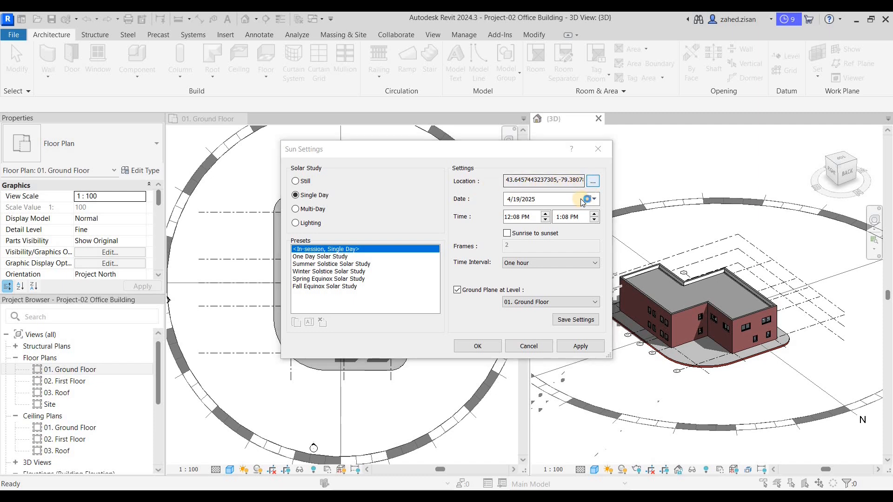
left_click(528, 210)
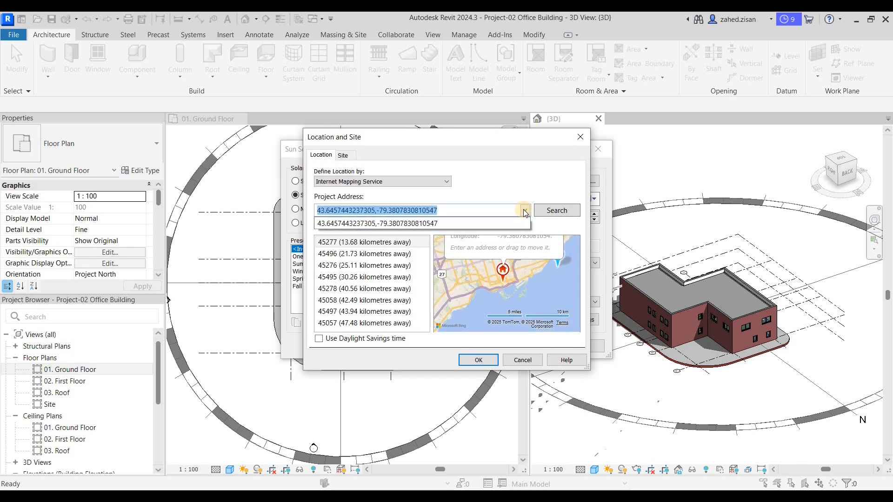
type("Toronto")
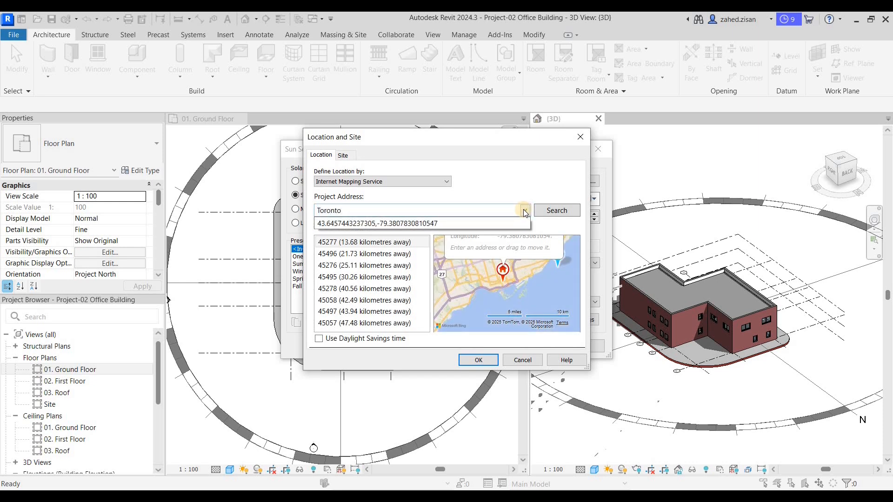
type(", ON")
left_click(548, 210)
left_click(551, 212)
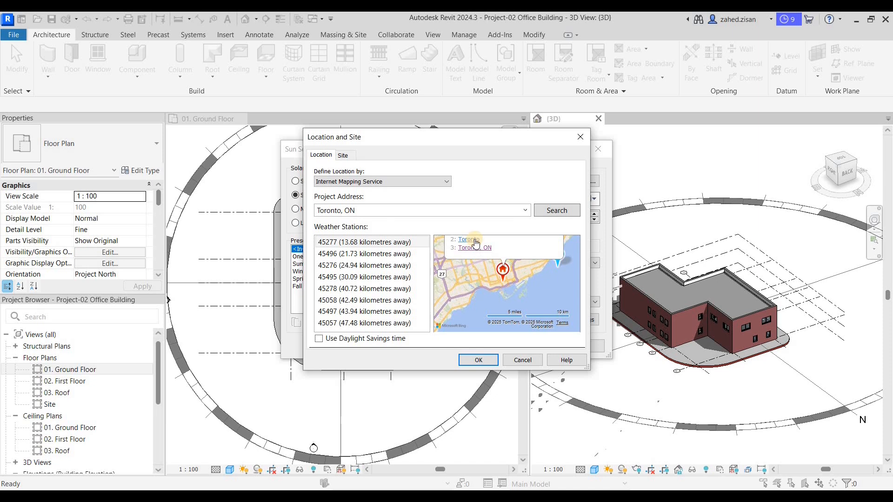
mouse_move(504, 272)
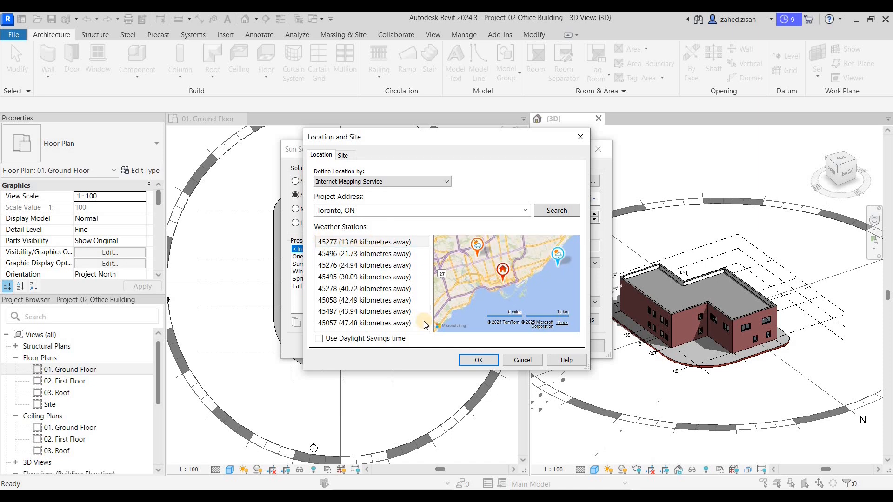
left_click(469, 362)
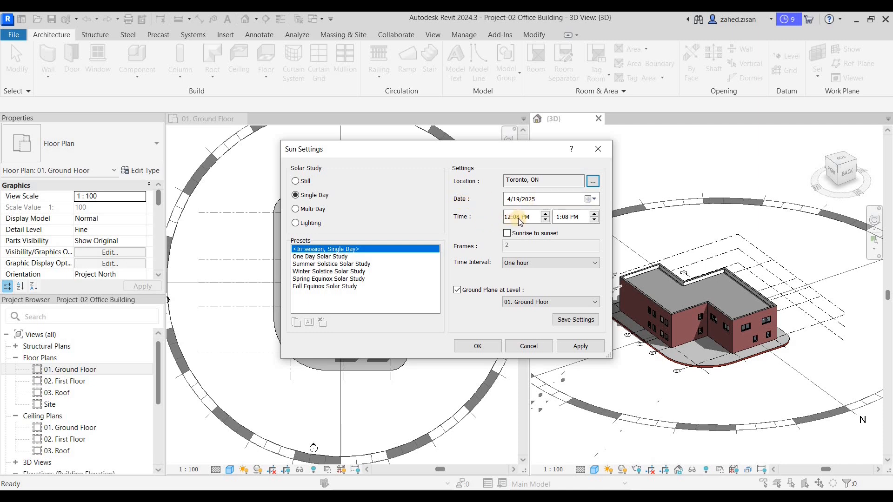
Set the 3D view's single-day solar study to run from sunrise to sunset
left_click(560, 219)
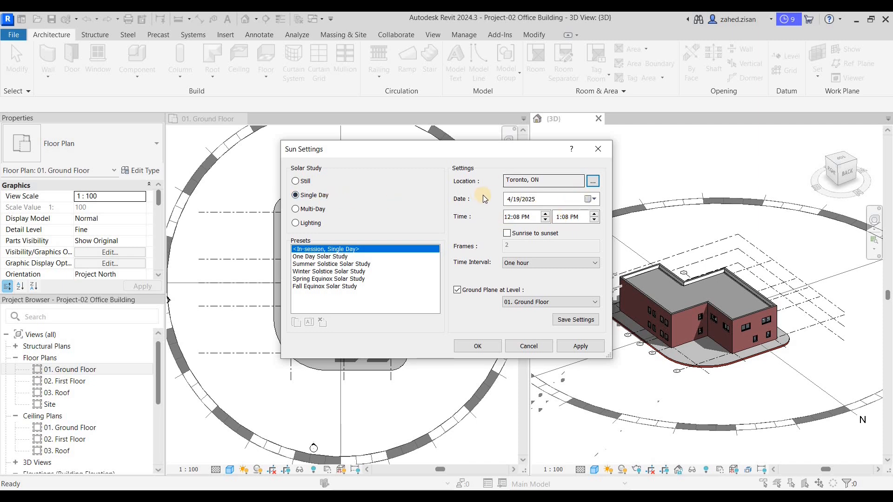
left_click(522, 199)
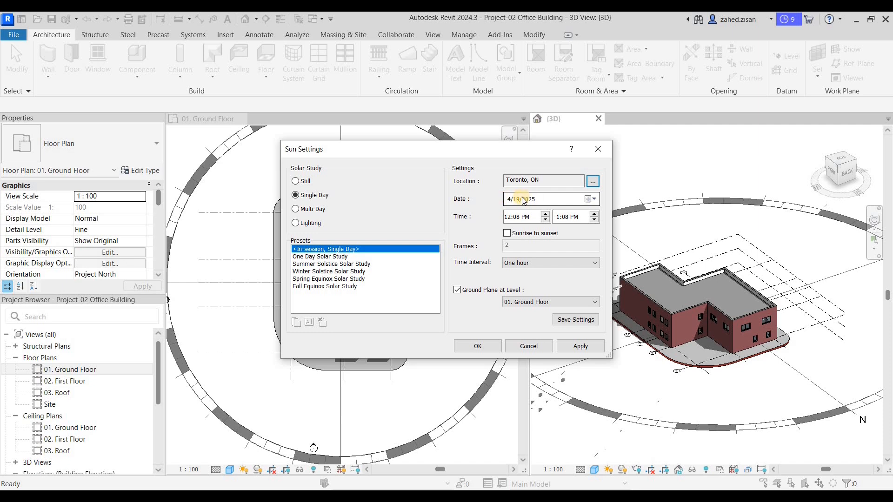
left_click(535, 217)
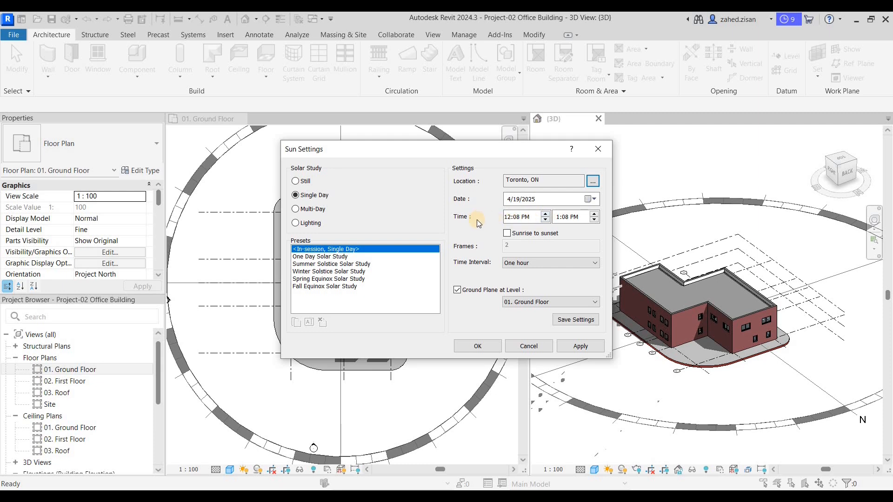
left_click(507, 233)
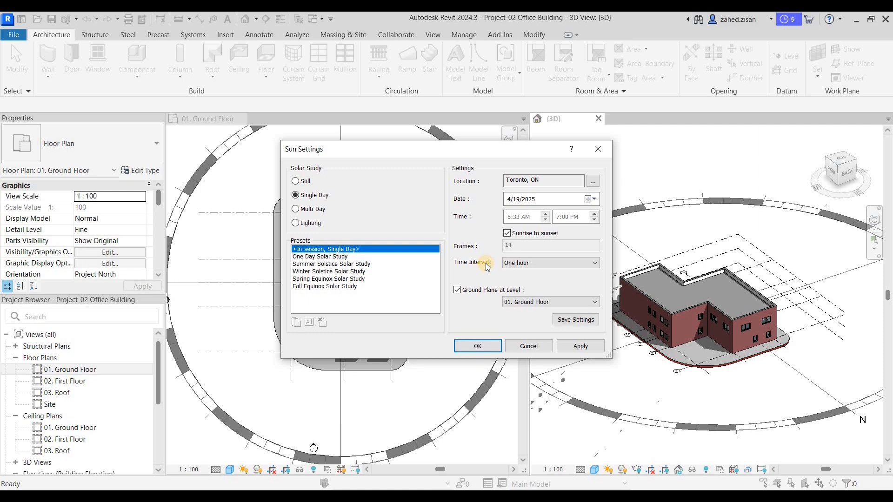
Look through the time interval options and try 45 minutes for the 3D view's solar study
left_click(506, 266)
left_click(505, 274)
left_click(520, 268)
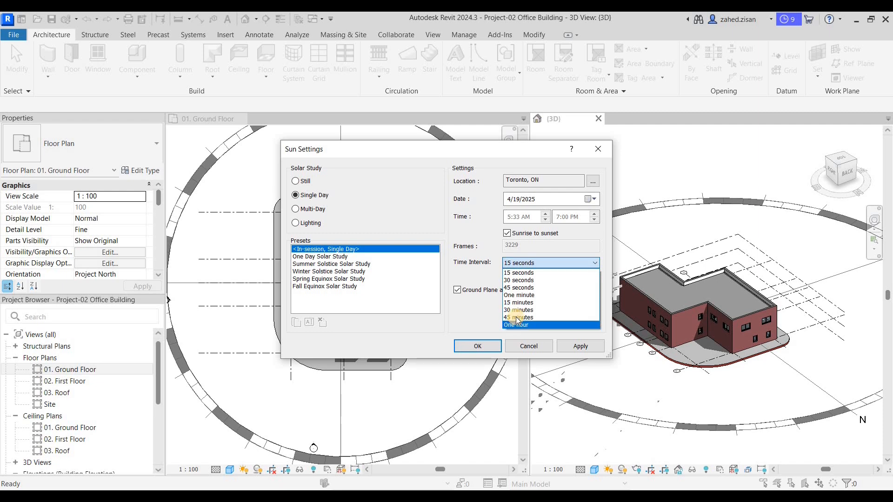
left_click(518, 317)
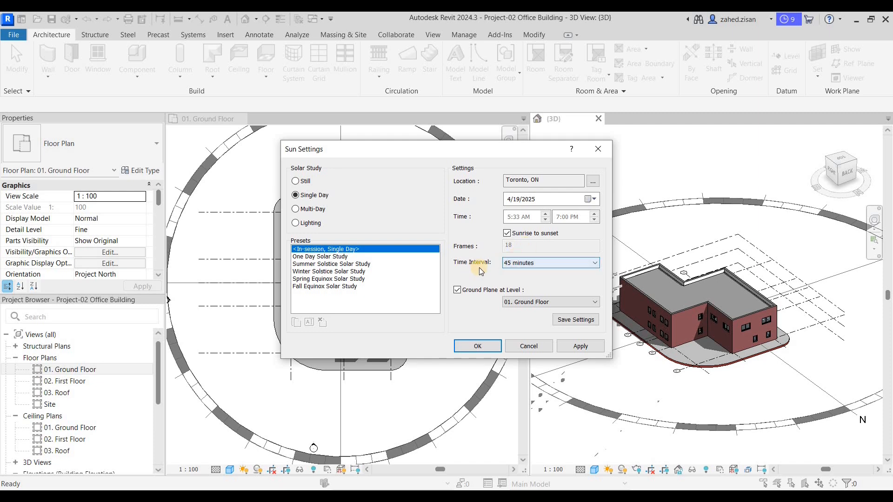
Set the solar study's time interval to 15 minutes and apply the sun settings to the 3D view
left_click(517, 263)
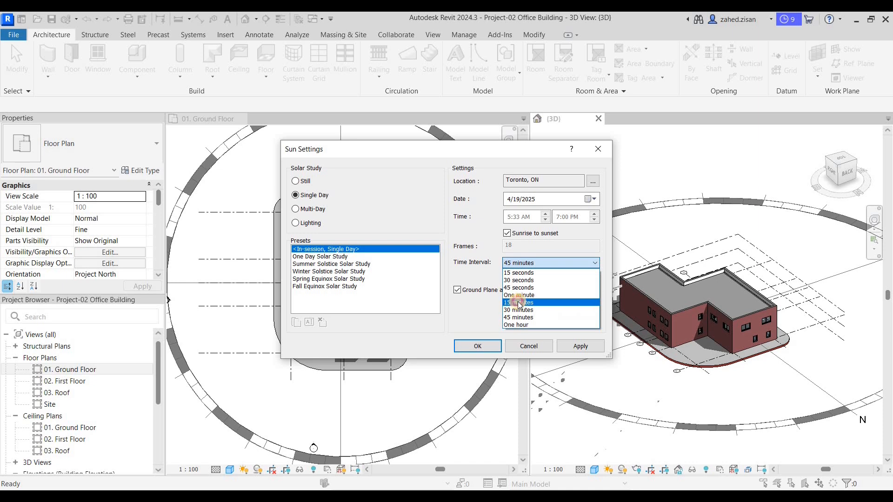
left_click(516, 301)
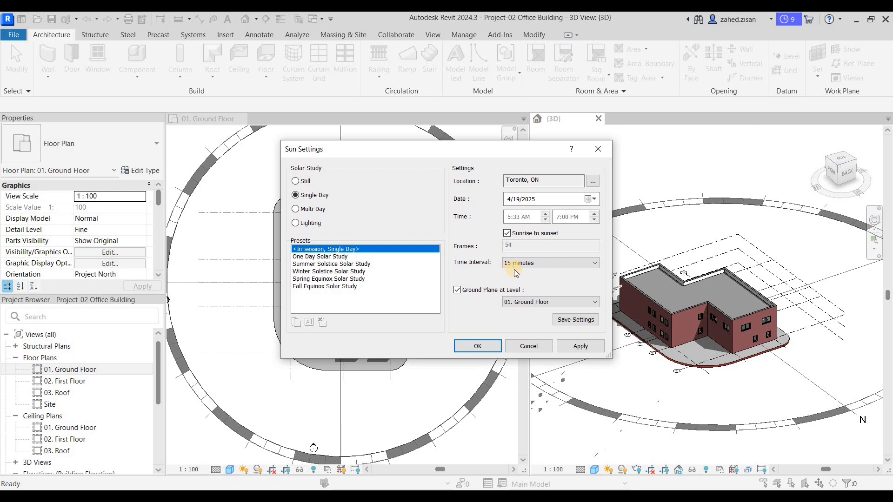
left_click(568, 345)
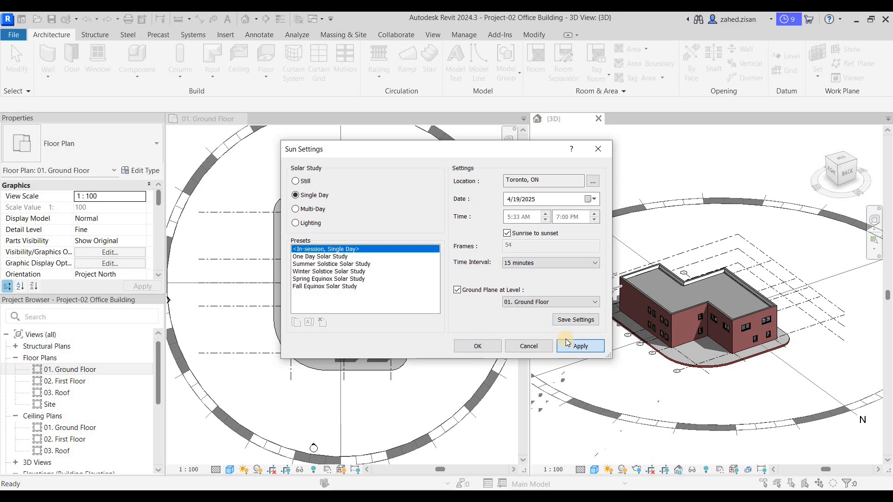
left_click(477, 346)
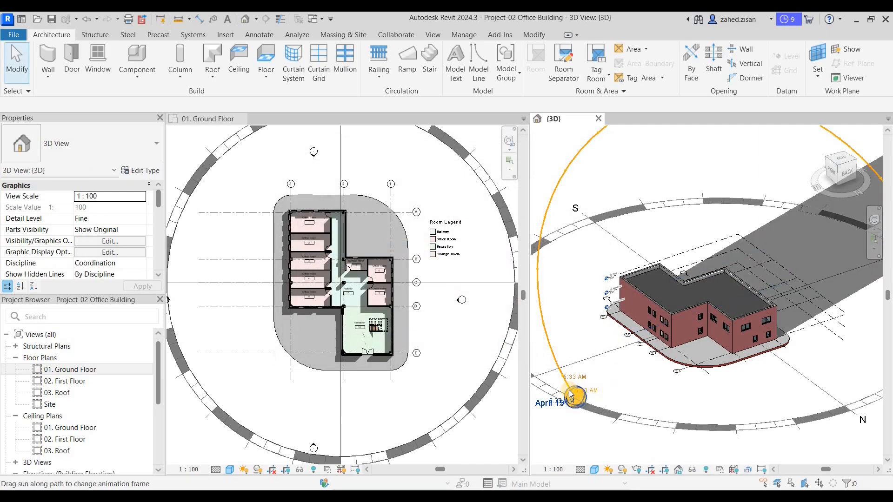
Examine the sun path in the 3D view, including its sunrise and sunset ends and the shadow cast by the building
scroll(570, 390, "down", 1)
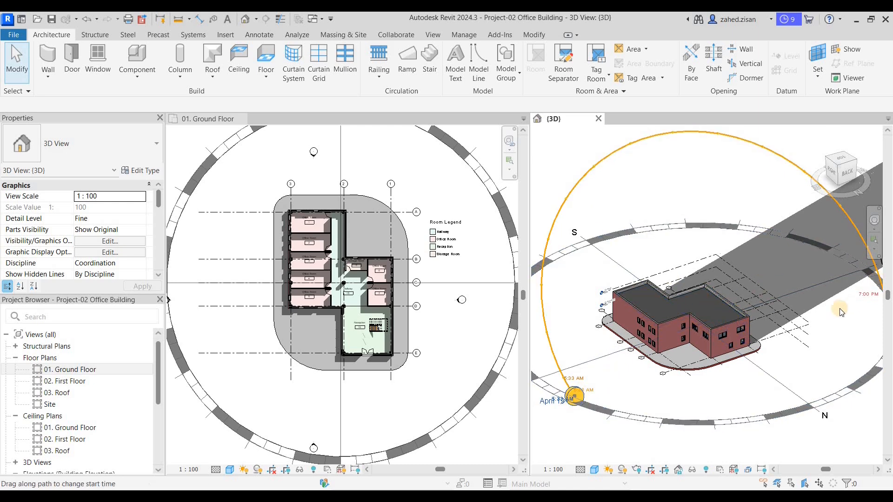
scroll(837, 311, "down", 2)
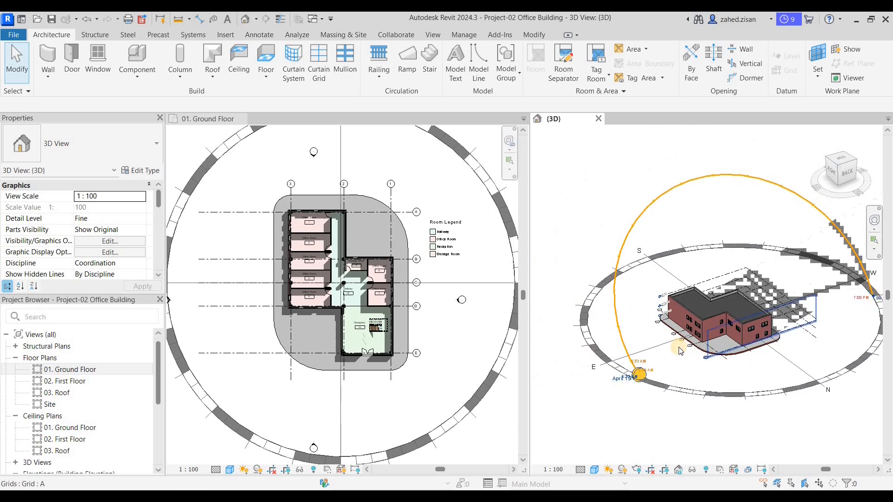
scroll(624, 360, "up", 3)
scroll(636, 347, "up", 2)
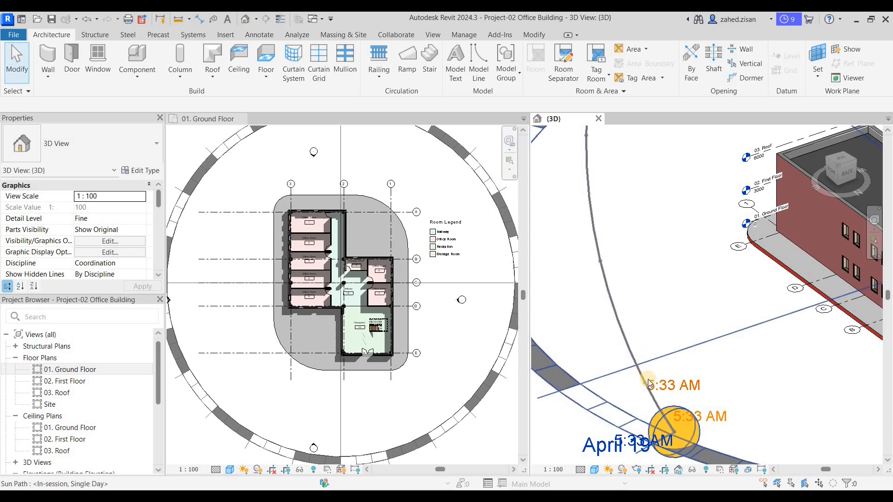
scroll(648, 380, "down", 1)
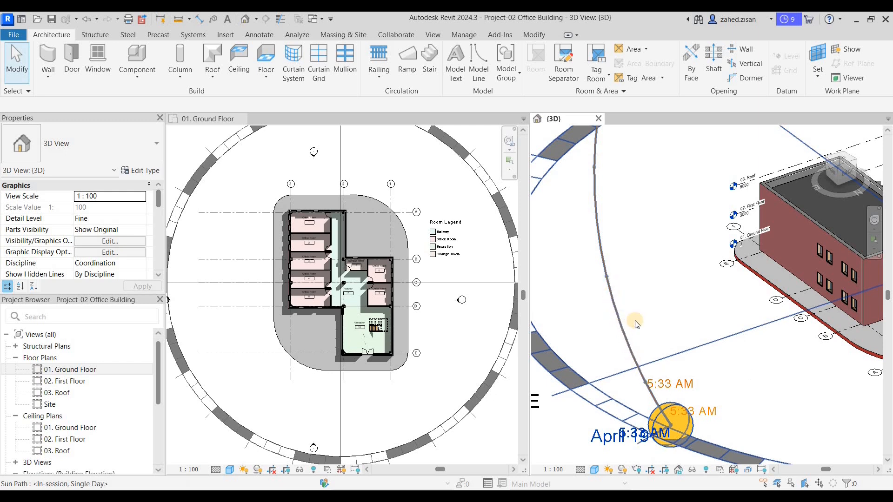
scroll(712, 338, "down", 3)
middle_click_drag(726, 399, 696, 426)
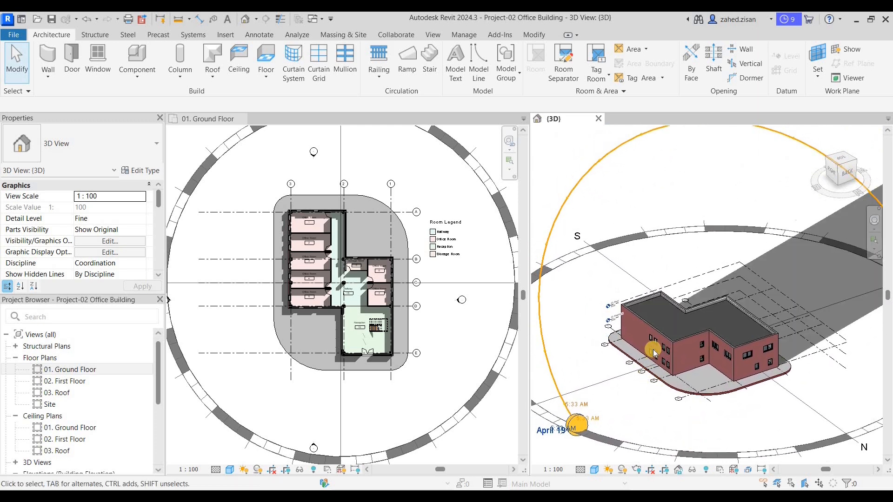
middle_click_drag(700, 320, 705, 322, "shift")
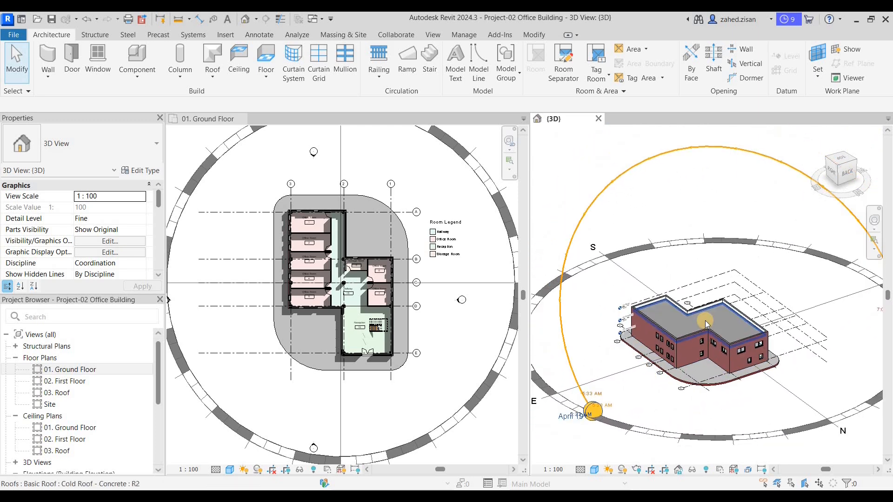
Give the 01. Ground Floor plan a Single Day solar study from sunrise to sunset with a 15-minute interval, and apply it
scroll(433, 400, "down", 1)
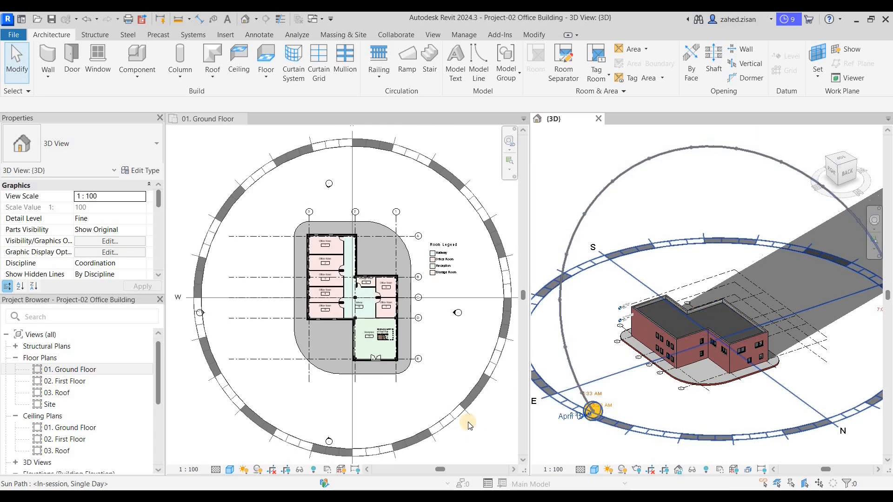
left_click(457, 427)
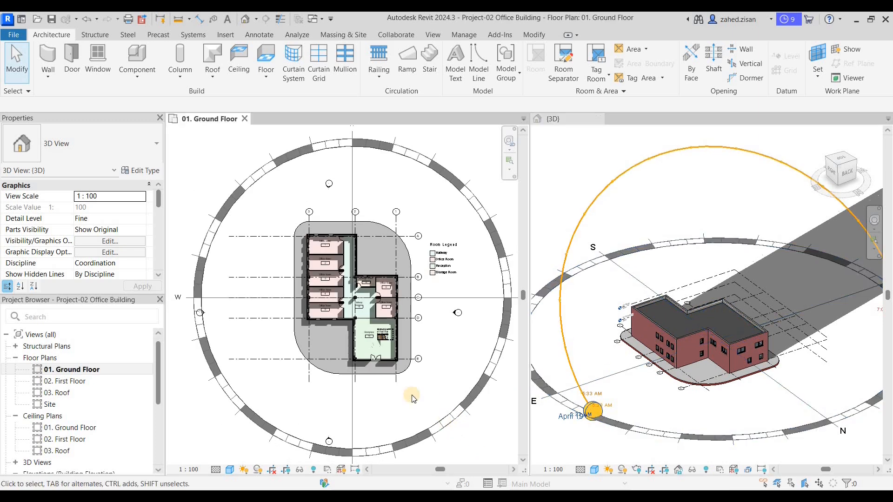
left_click(244, 470)
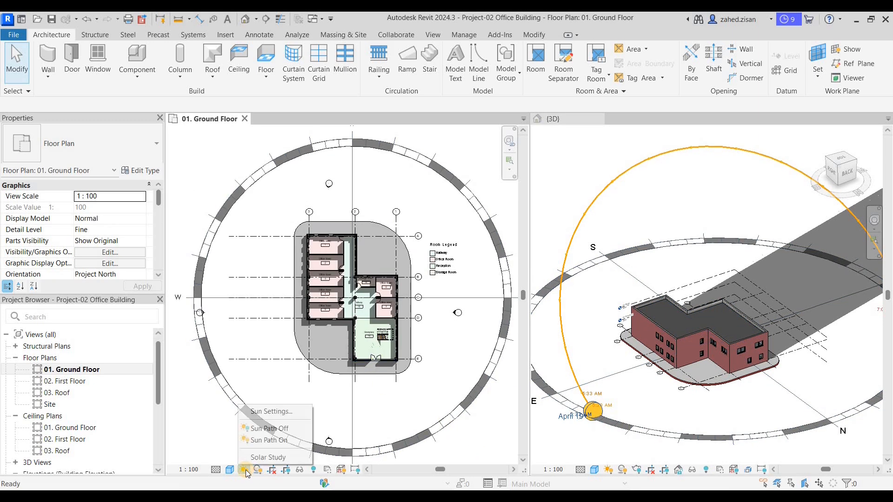
left_click(260, 412)
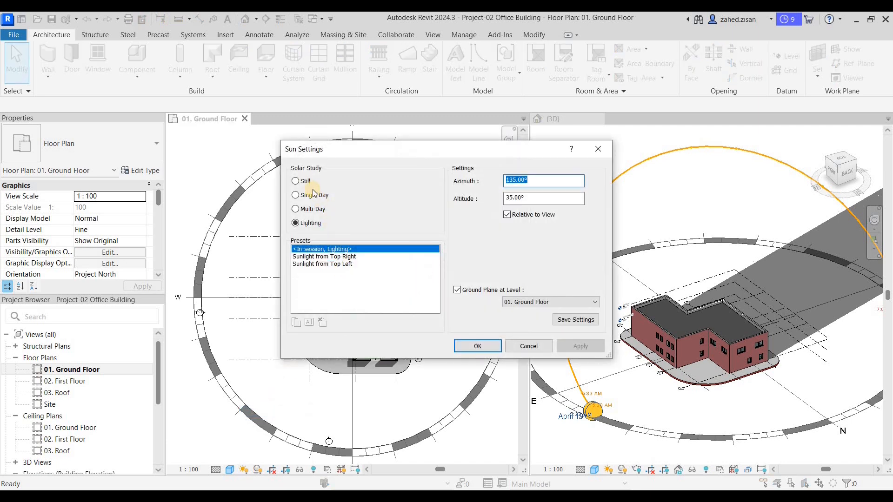
left_click(313, 194)
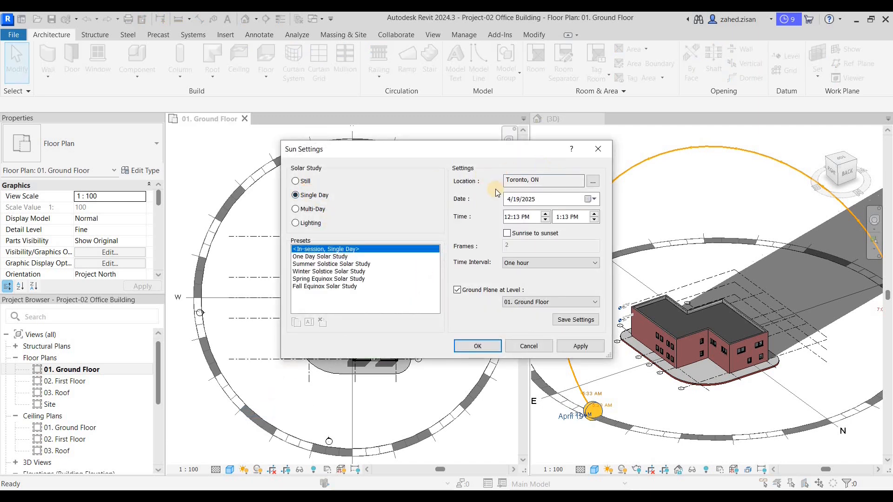
left_click(507, 233)
left_click(519, 262)
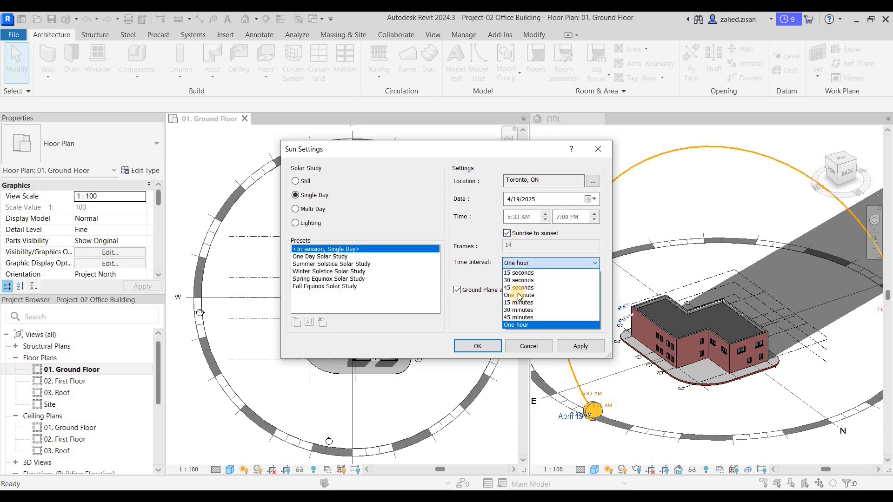
left_click(519, 302)
left_click(583, 346)
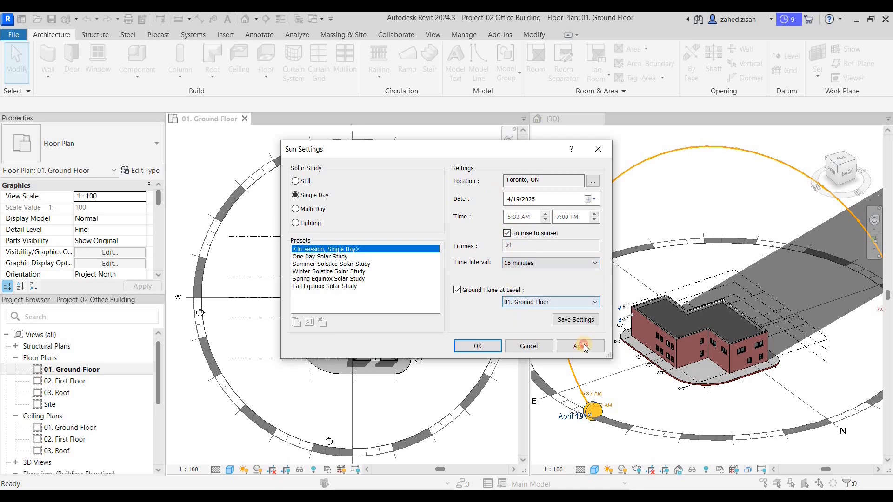
left_click(471, 347)
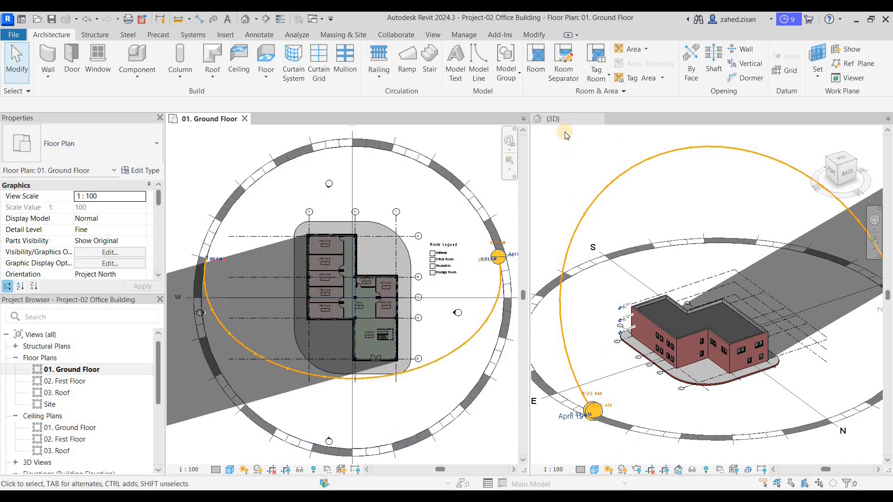
Open the Solar Study tools for the 3D view and play the preview animation of the day
left_click(561, 153)
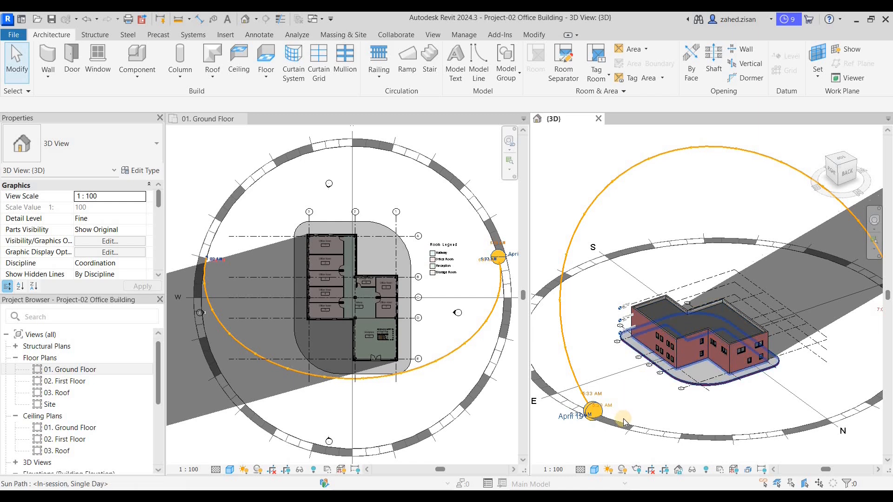
left_click(608, 470)
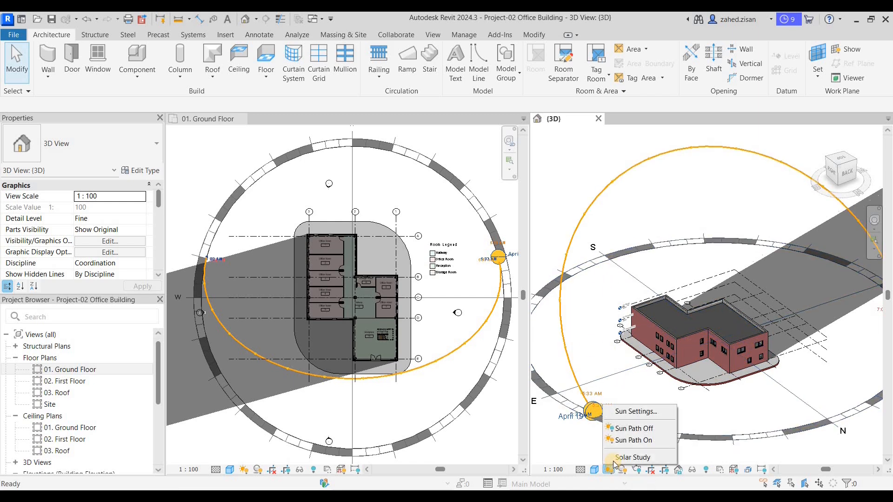
left_click(631, 458)
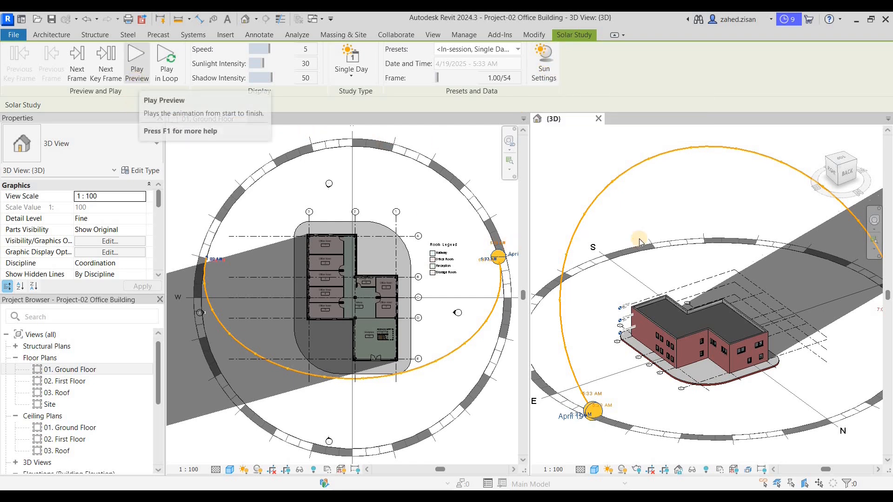
left_click(136, 60)
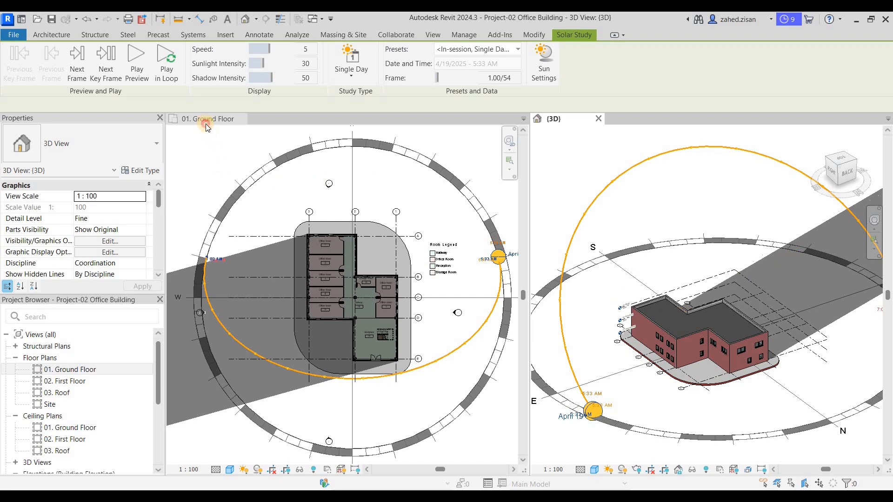
Play the solar study preview in the 01. Ground Floor plan with the whole sun path in view, and compare it with the 3D view
left_click(212, 153)
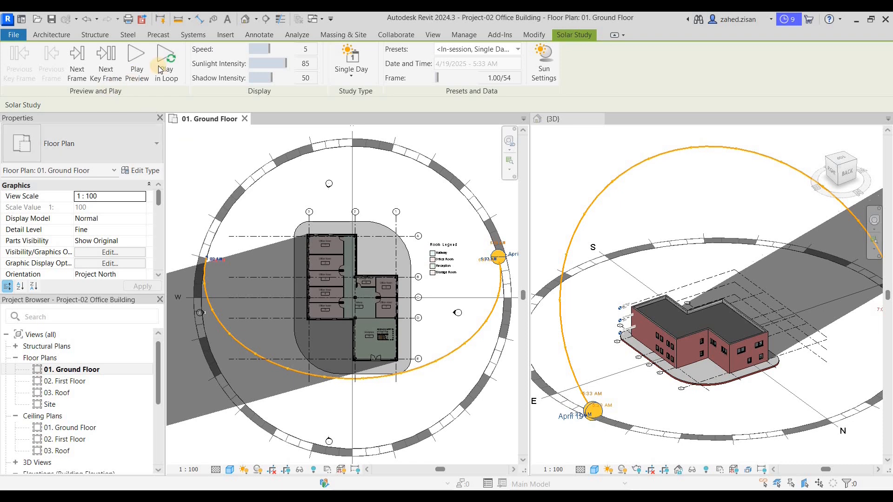
left_click(136, 63)
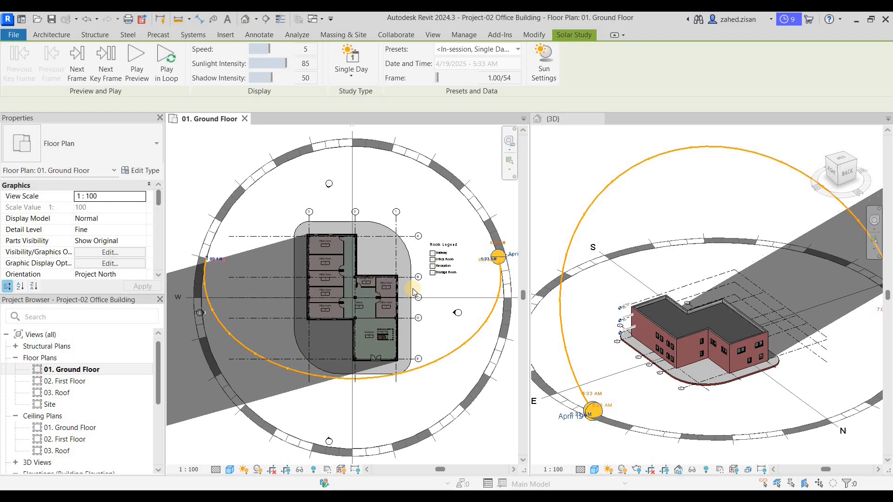
scroll(547, 233, "down", 1)
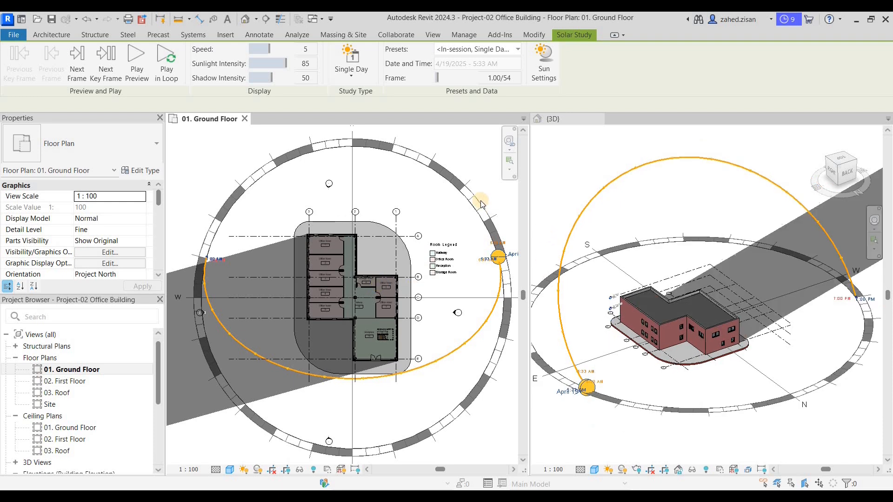
scroll(487, 199, "down", 1)
middle_click_drag(487, 198, 459, 211)
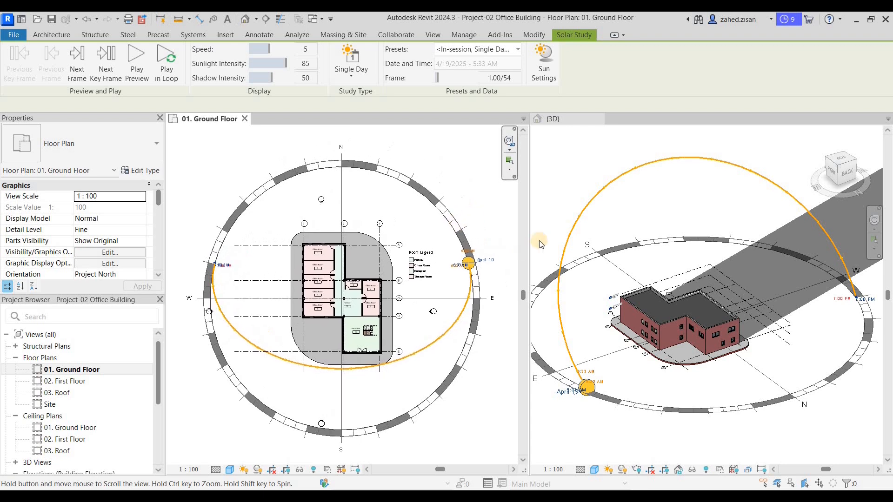
left_click(568, 190)
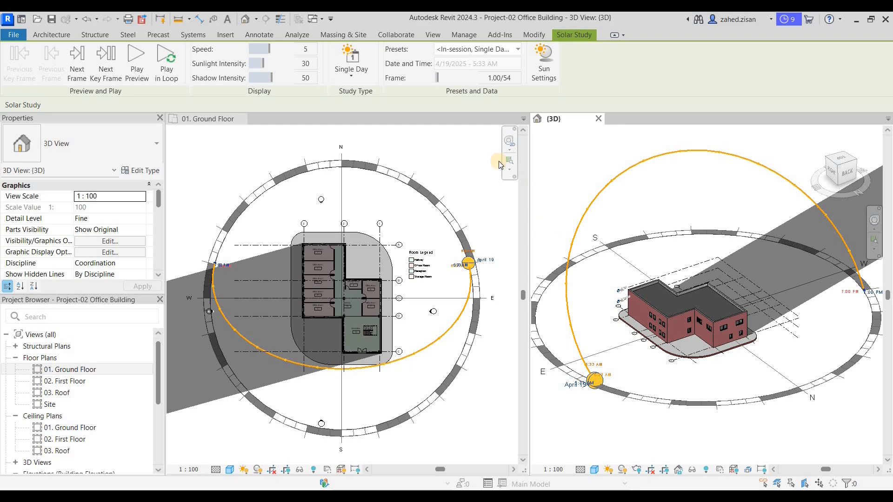
left_click(506, 299)
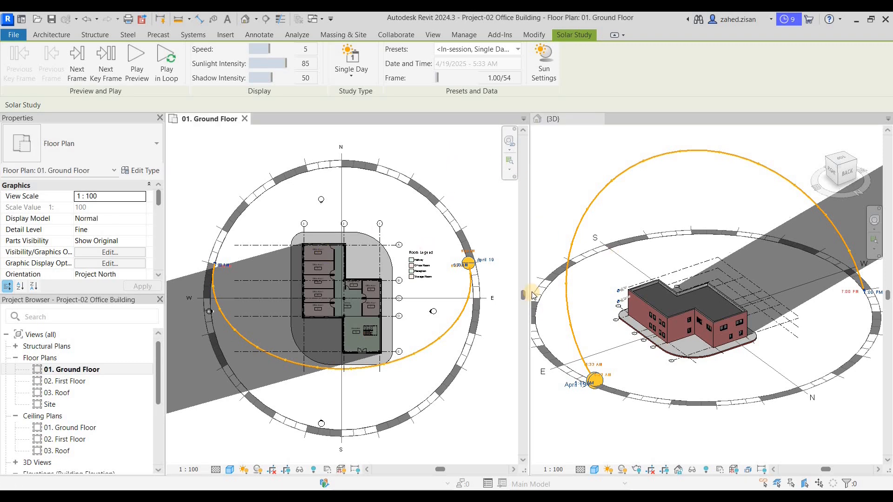